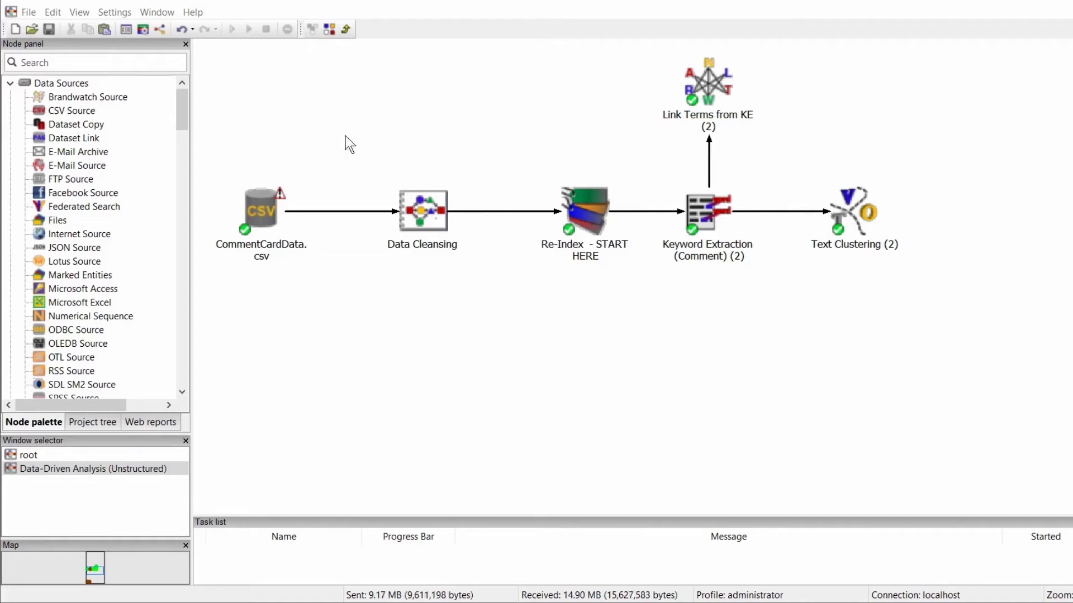
# Step: Add an Entity Extraction node below the Re-Index - START HERE node, fed by that node's output, and execute it
pyautogui.write('entity')
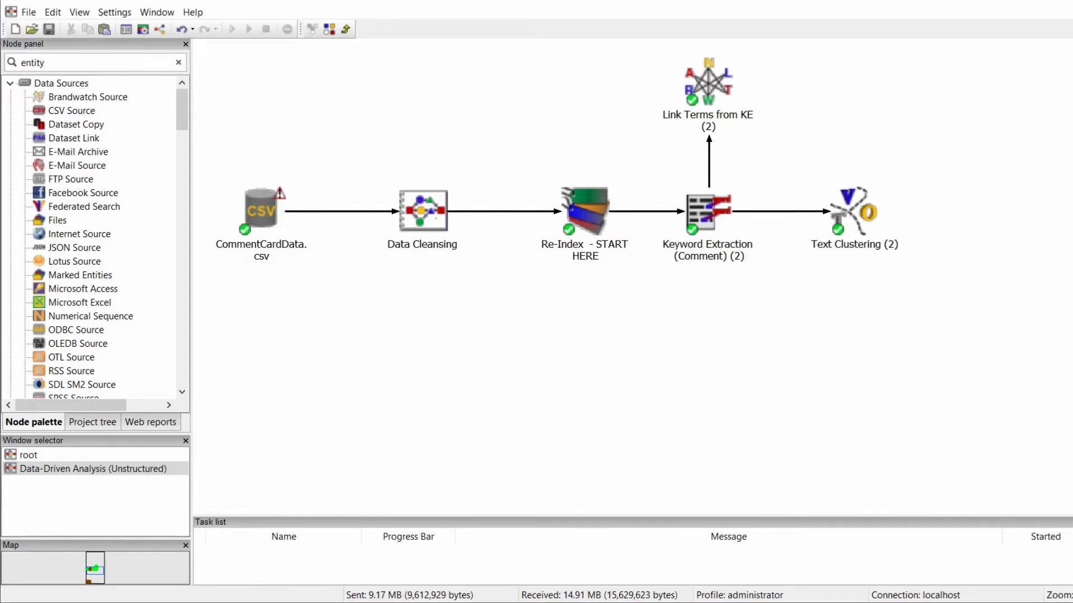
pyautogui.moveTo(107, 118); pyautogui.dragTo(567, 364)
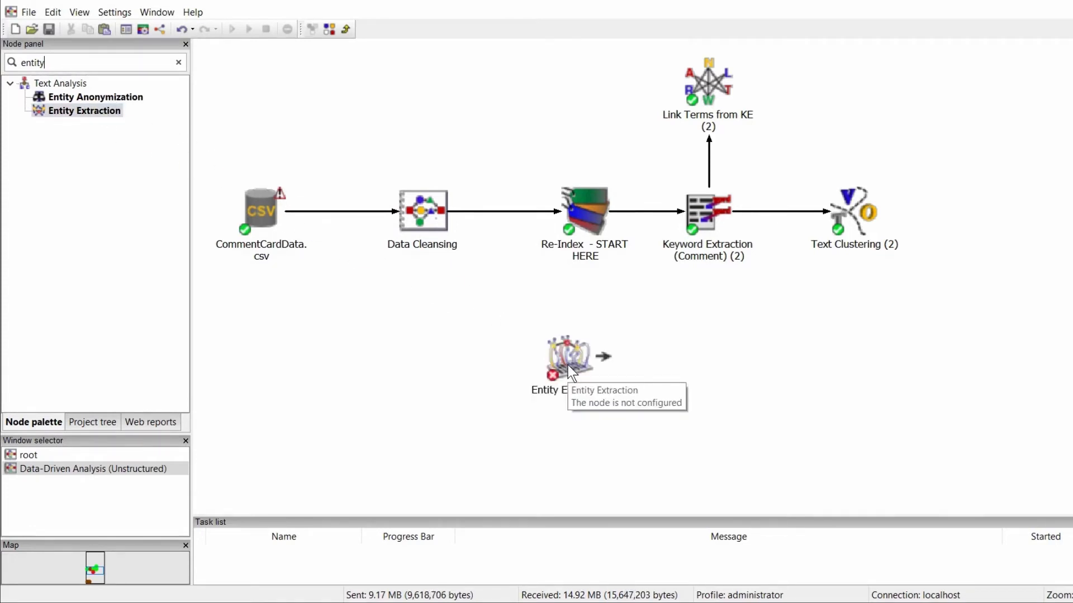
pyautogui.moveTo(617, 209); pyautogui.dragTo(587, 350)
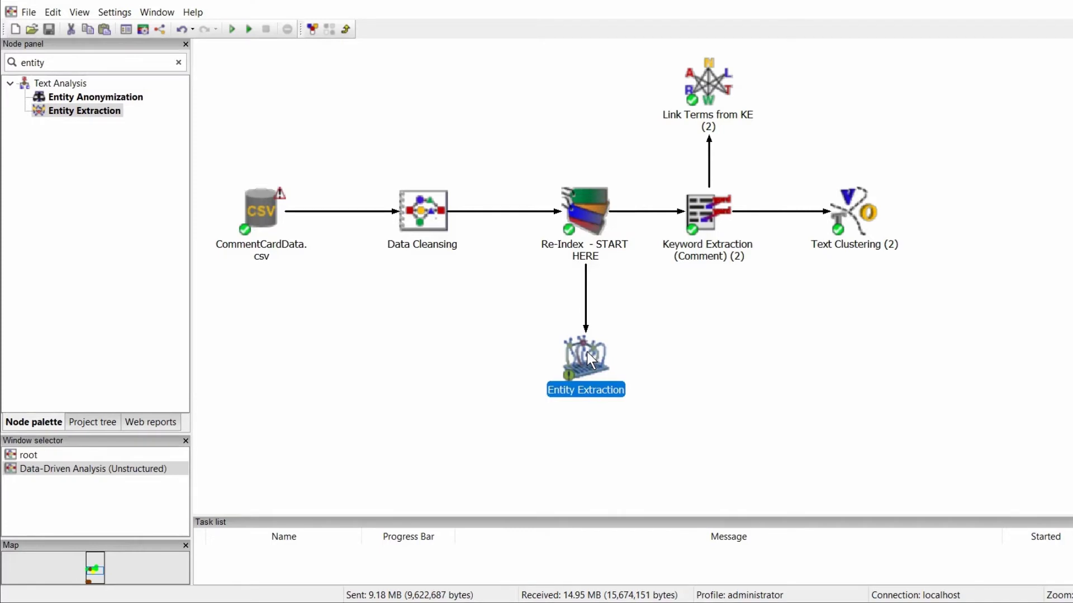
pyautogui.click(179, 62)
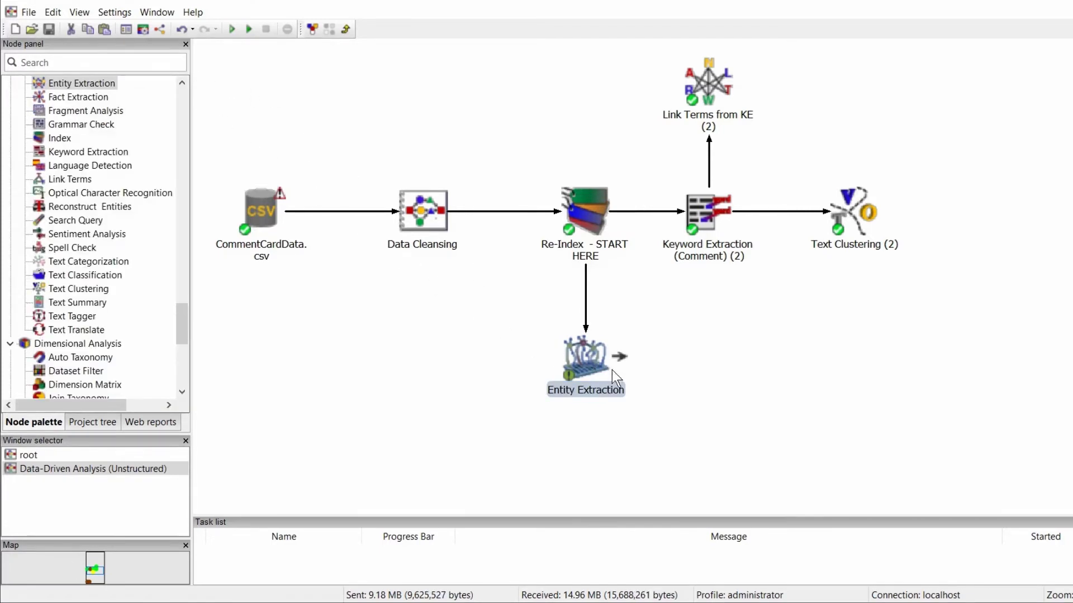
pyautogui.click(649, 384)
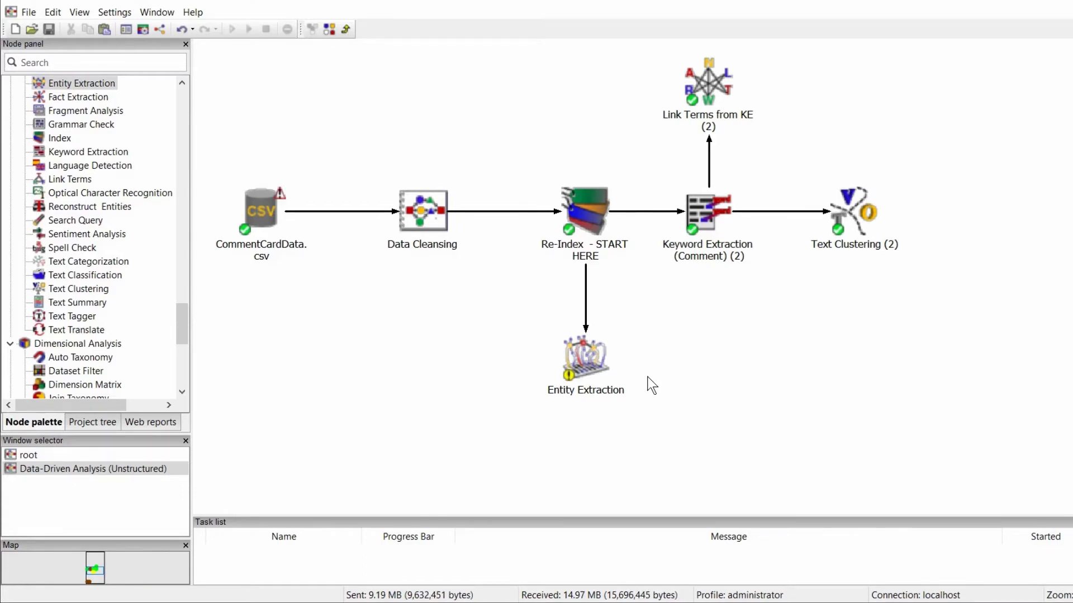
pyautogui.doubleClick(580, 355)
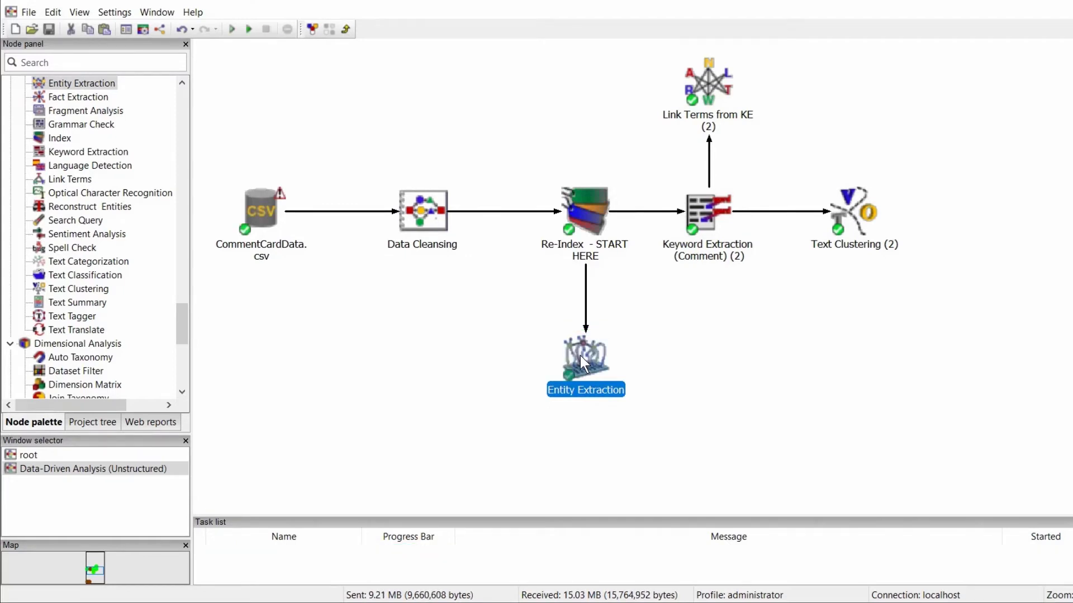
# Step: Review the Entity Extraction results for Companies, Organizations, GeoAdministrative and Facilities, and close the results
pyautogui.doubleClick(580, 363)
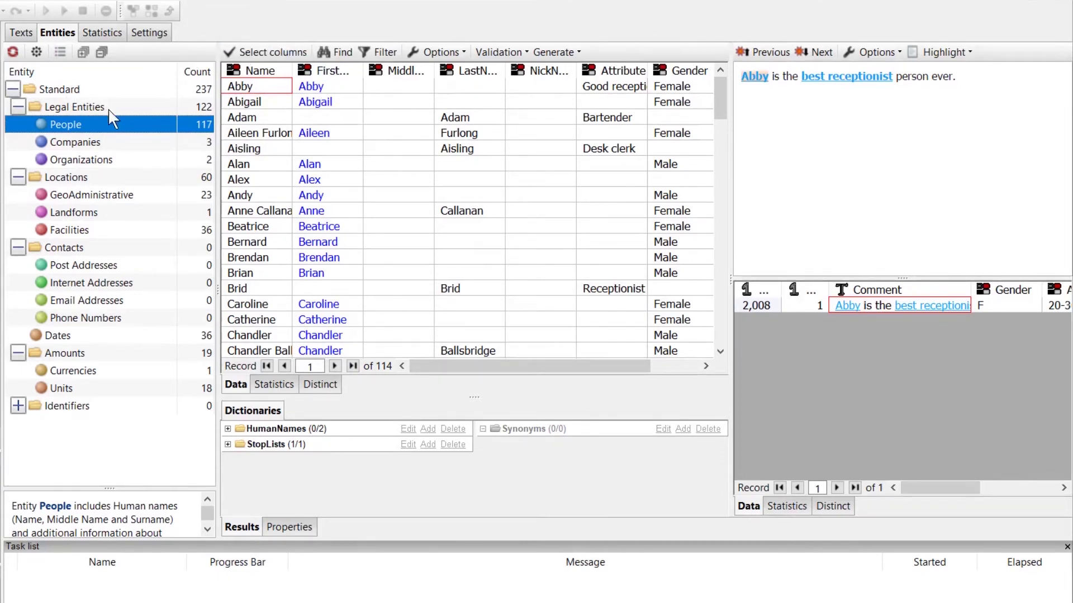
pyautogui.click(81, 146)
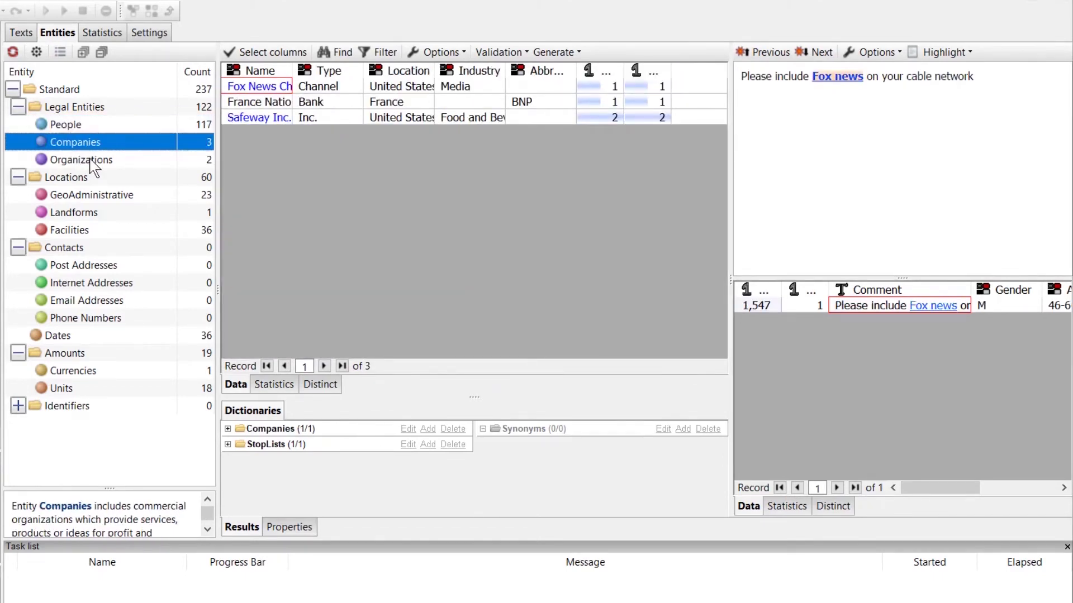
pyautogui.click(89, 160)
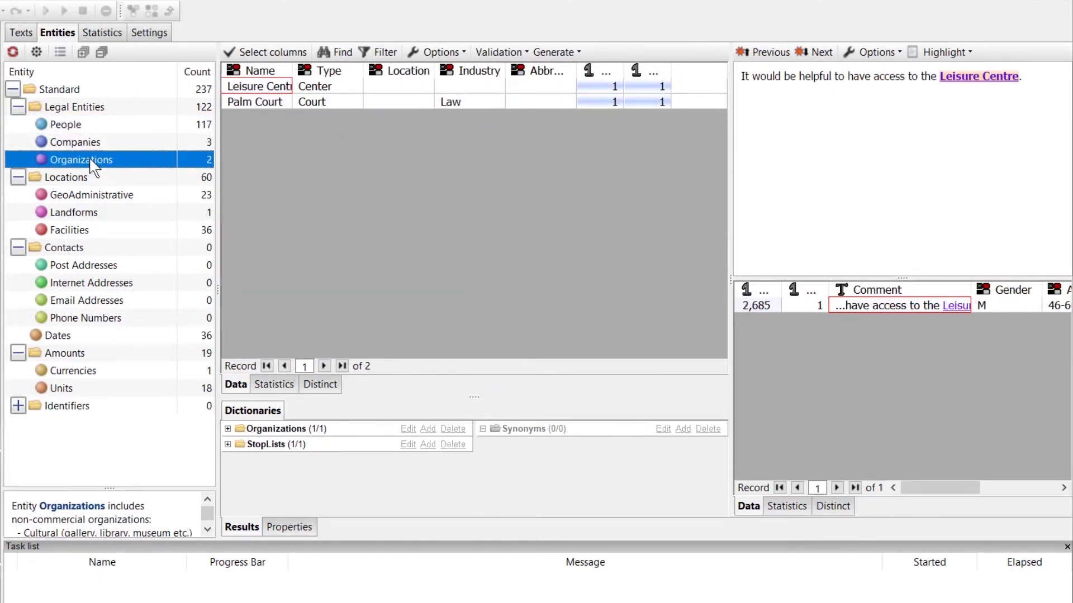
pyautogui.click(87, 195)
pyautogui.click(87, 234)
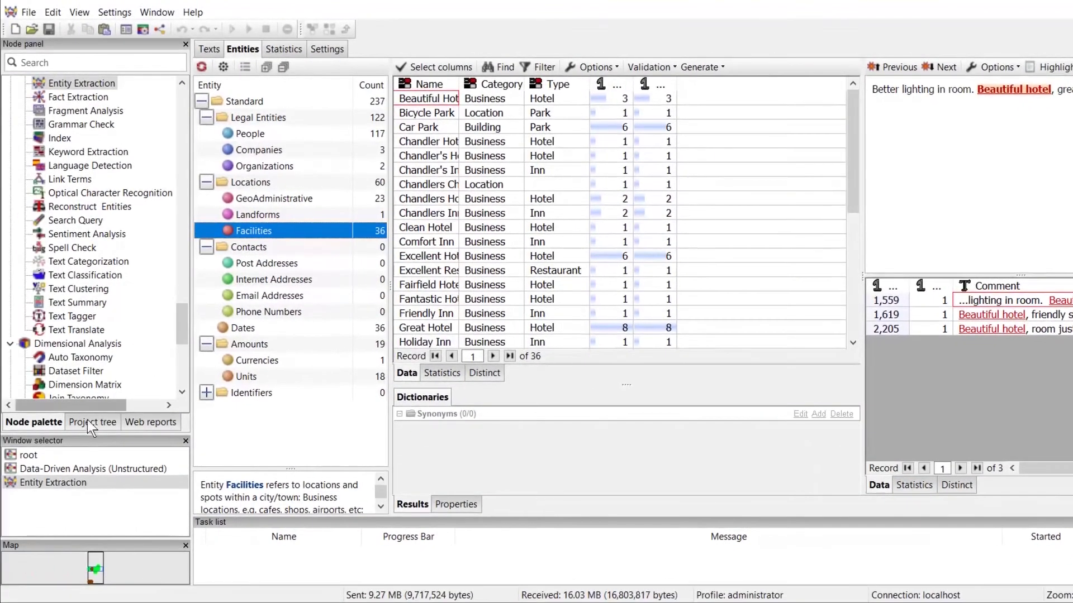
pyautogui.middleClick(59, 482)
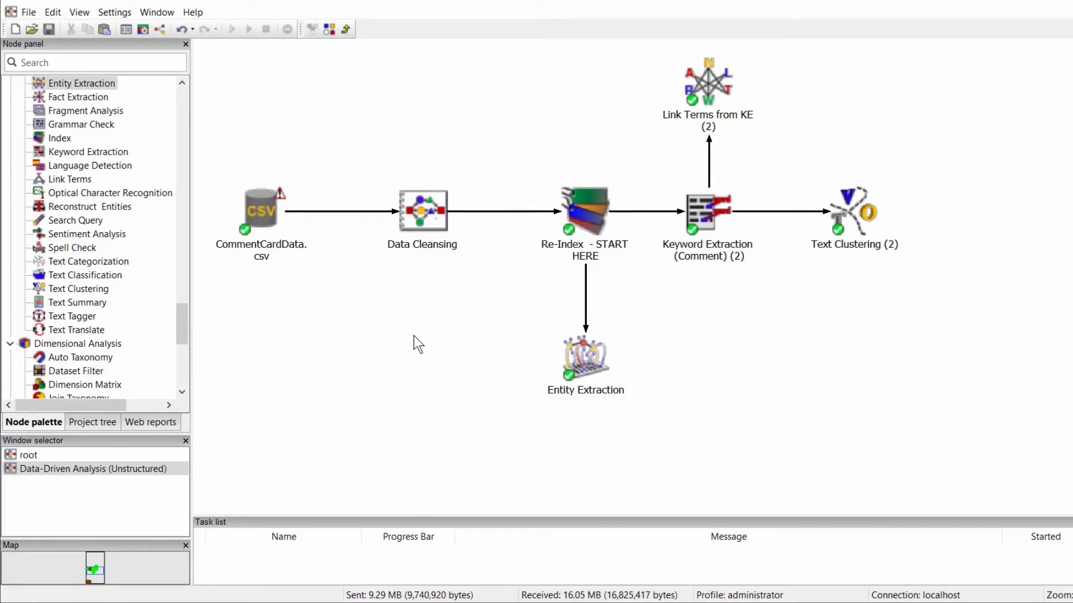
# Step: Add a Sentiment Analysis node below the Entity Extraction node and link Entity Extraction to it
pyautogui.moveTo(87, 234); pyautogui.dragTo(560, 448)
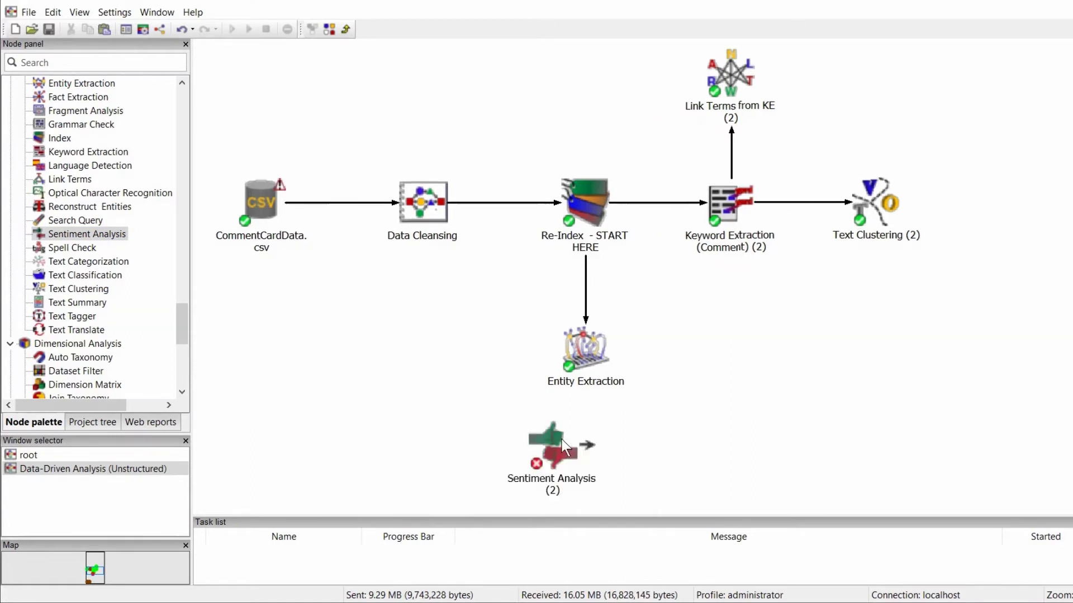
pyautogui.moveTo(618, 344); pyautogui.dragTo(581, 432)
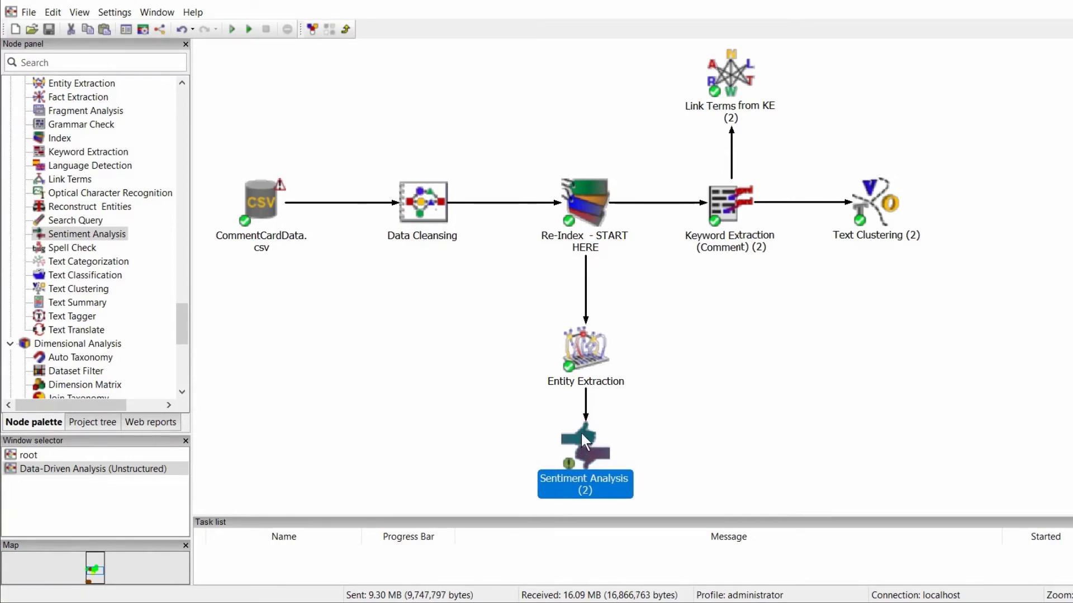
pyautogui.click(693, 407)
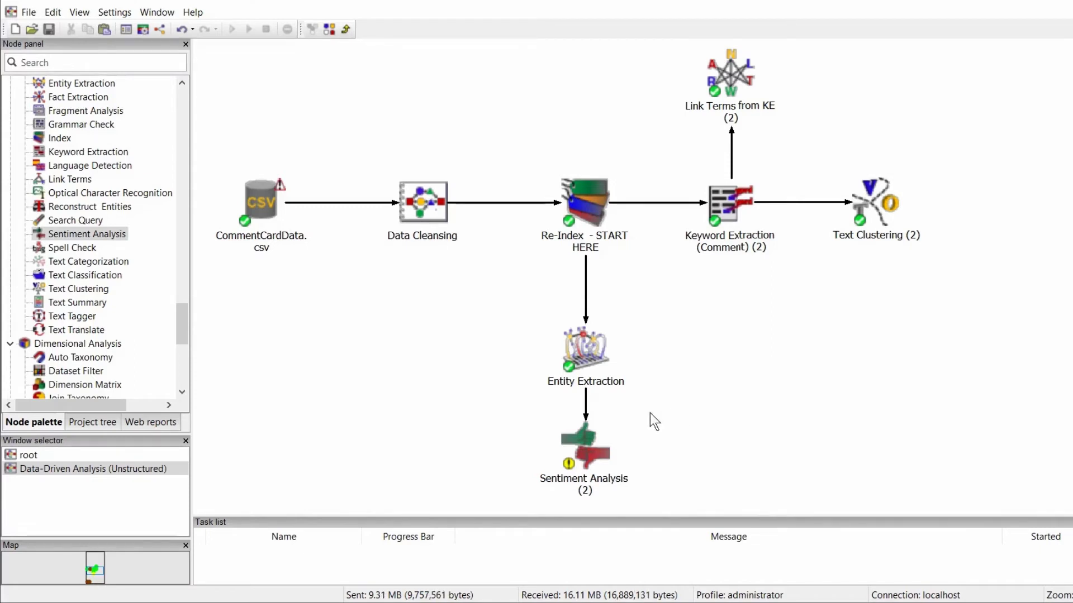
# Step: Check the domain choices in the Sentiment Analysis properties, keep the General domain, and execute the node
pyautogui.rightClick(587, 443)
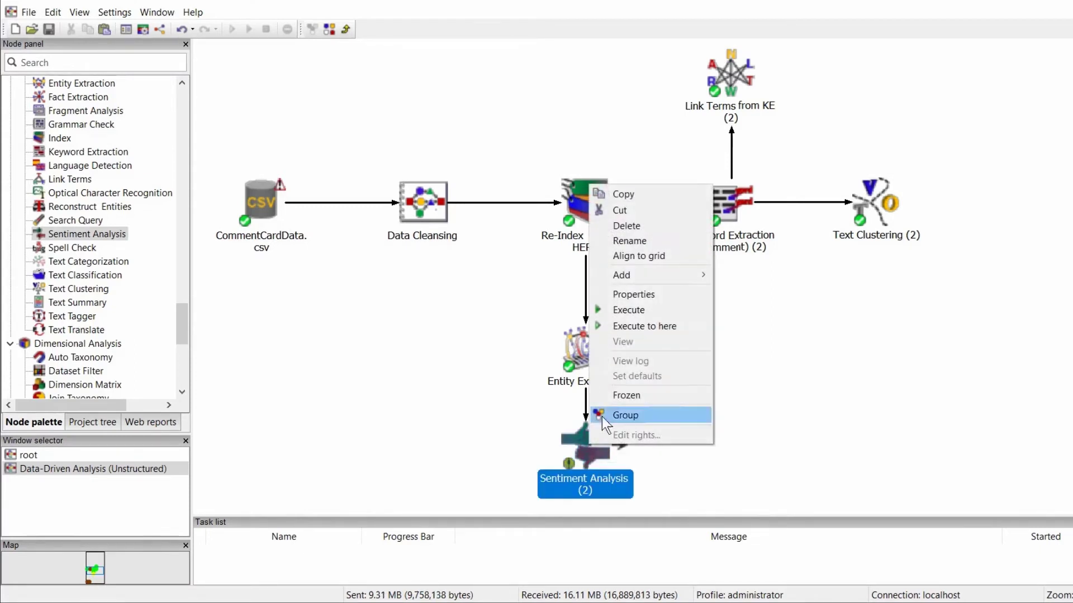
pyautogui.click(633, 295)
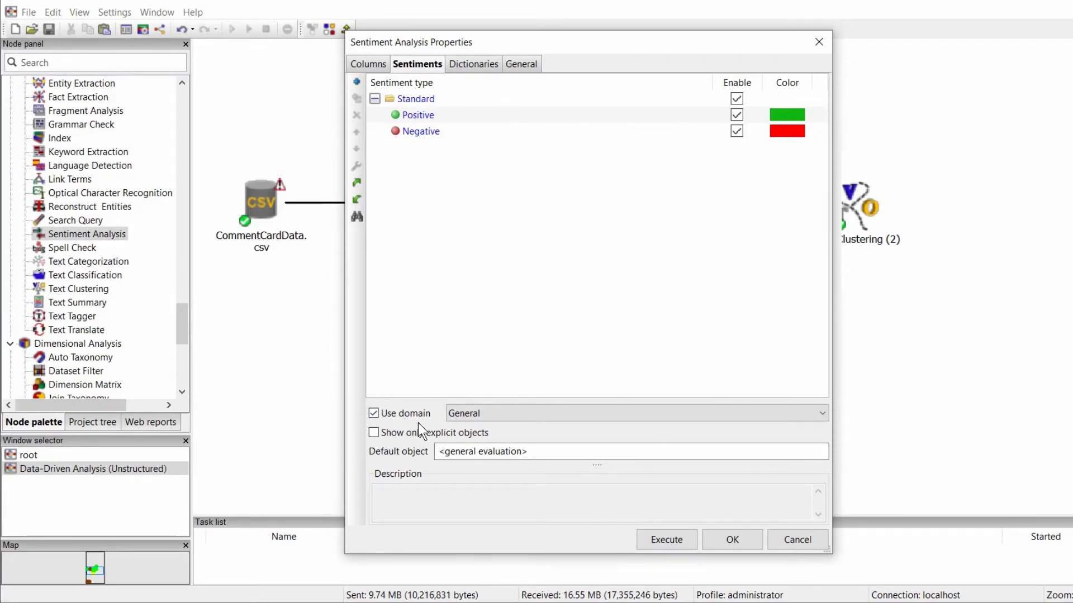
pyautogui.click(710, 416)
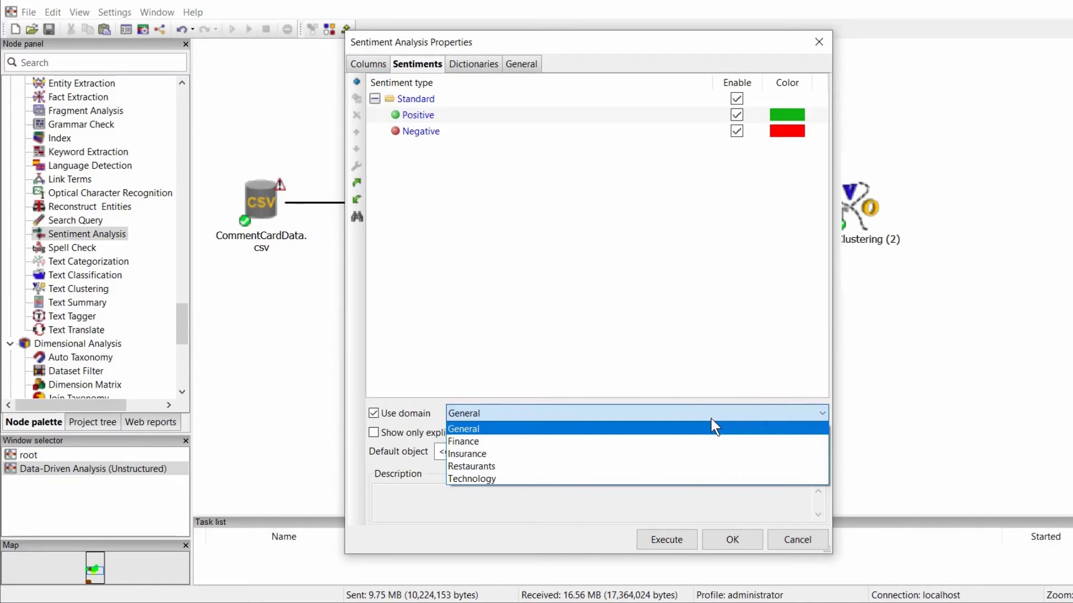
pyautogui.click(708, 414)
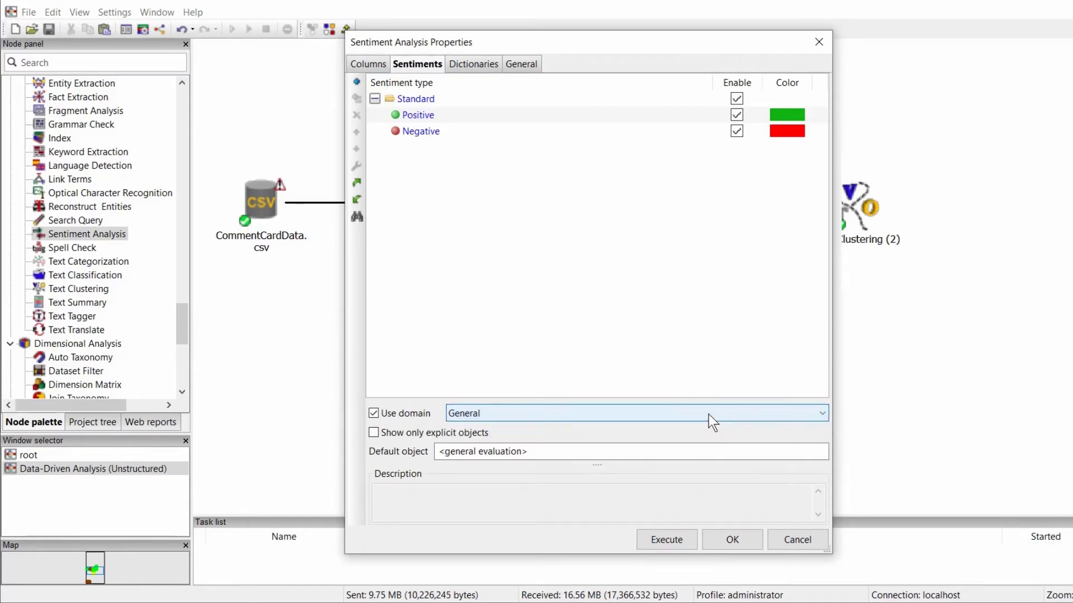
pyautogui.click(671, 536)
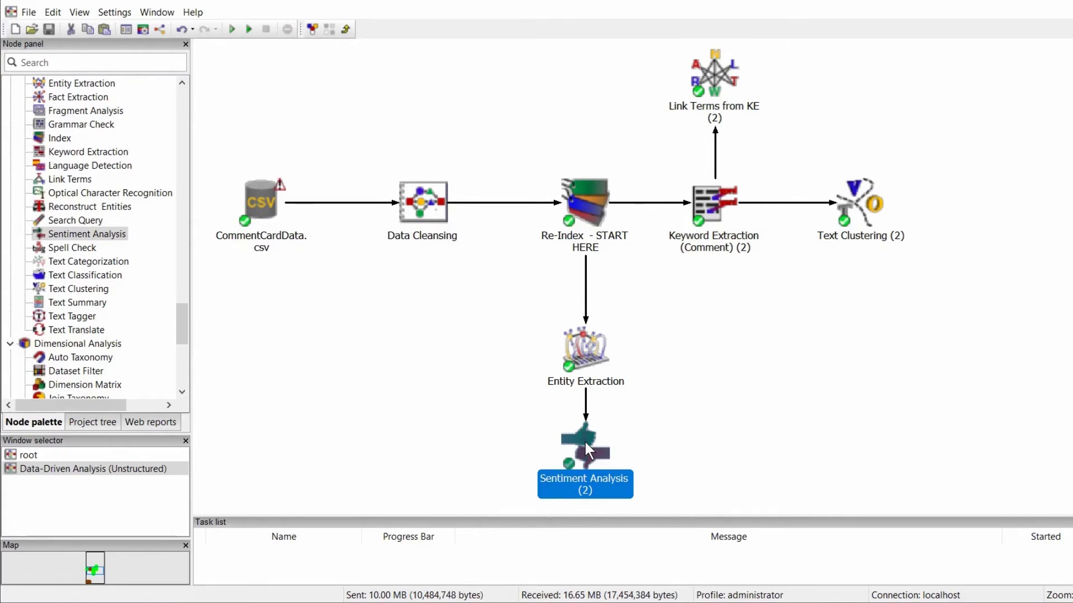
# Step: View the Sentiment Analysis summary with the aspect list widened enough to show the full aspect names
pyautogui.doubleClick(584, 442)
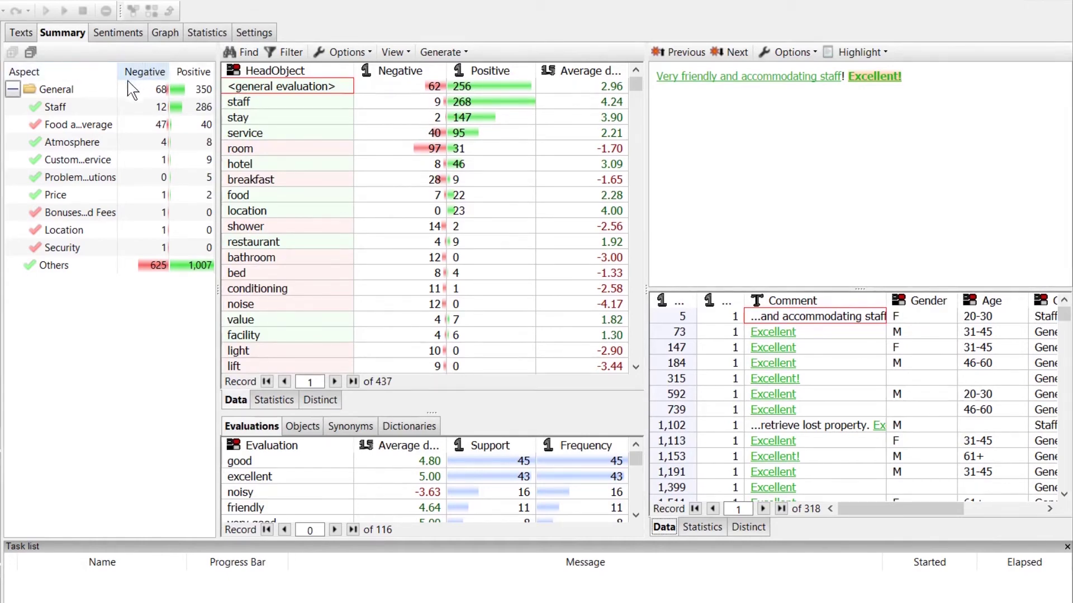
pyautogui.moveTo(118, 71); pyautogui.dragTo(136, 71)
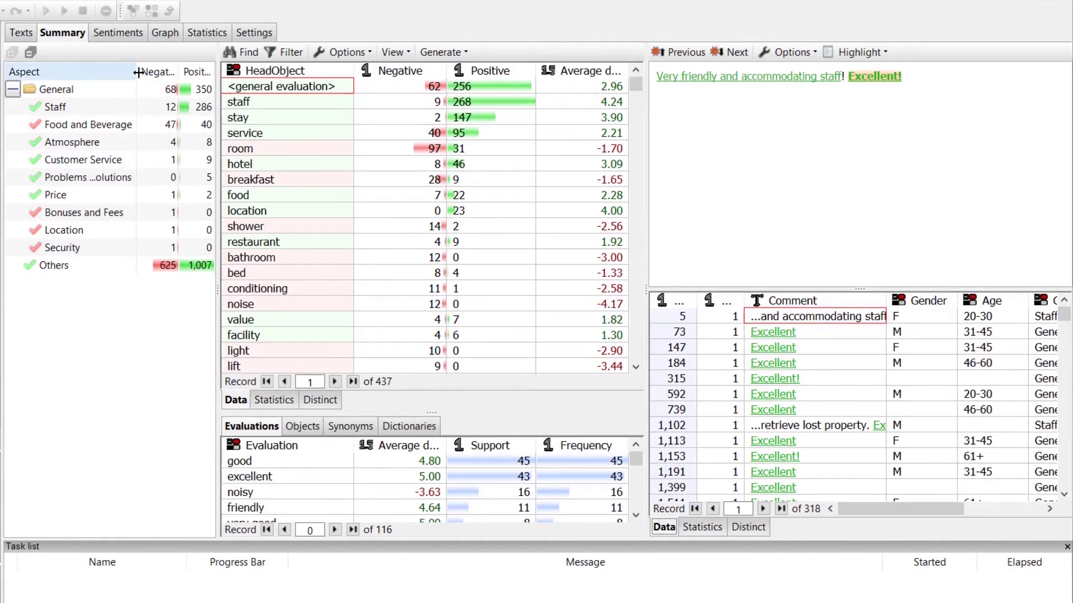
pyautogui.moveTo(218, 102); pyautogui.dragTo(255, 103)
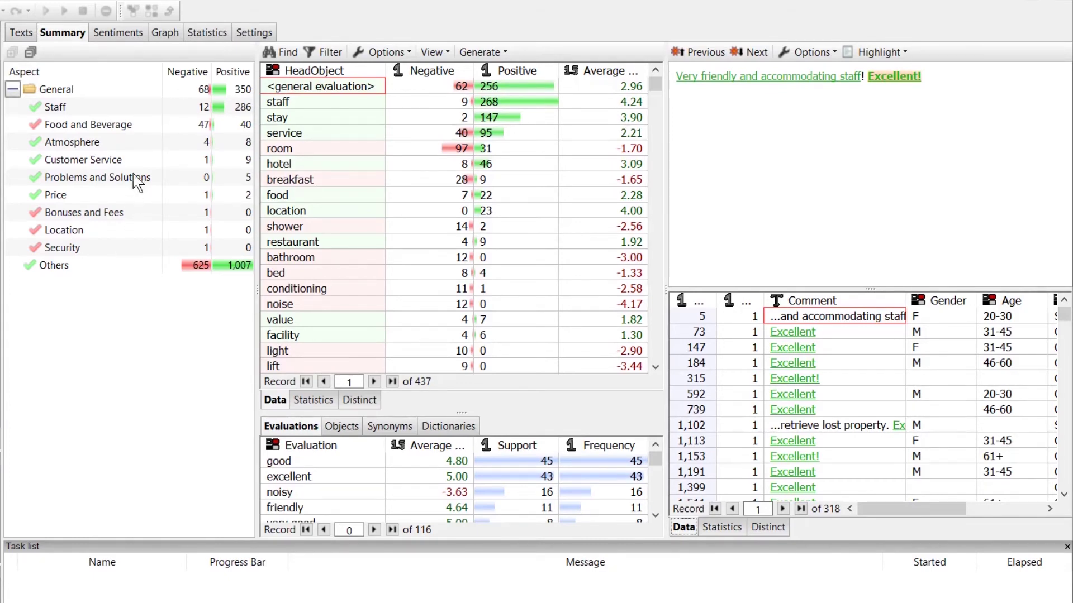
# Step: Show the Food and Beverage aspect's head objects and list the negative comments about breakfast
pyautogui.click(109, 126)
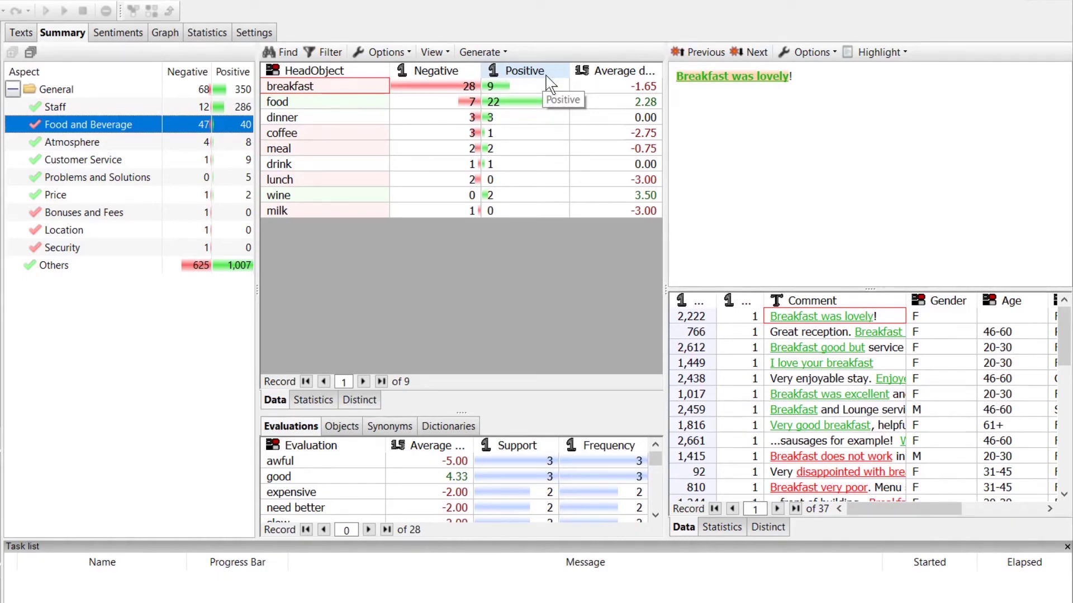
pyautogui.moveTo(662, 77); pyautogui.dragTo(732, 79)
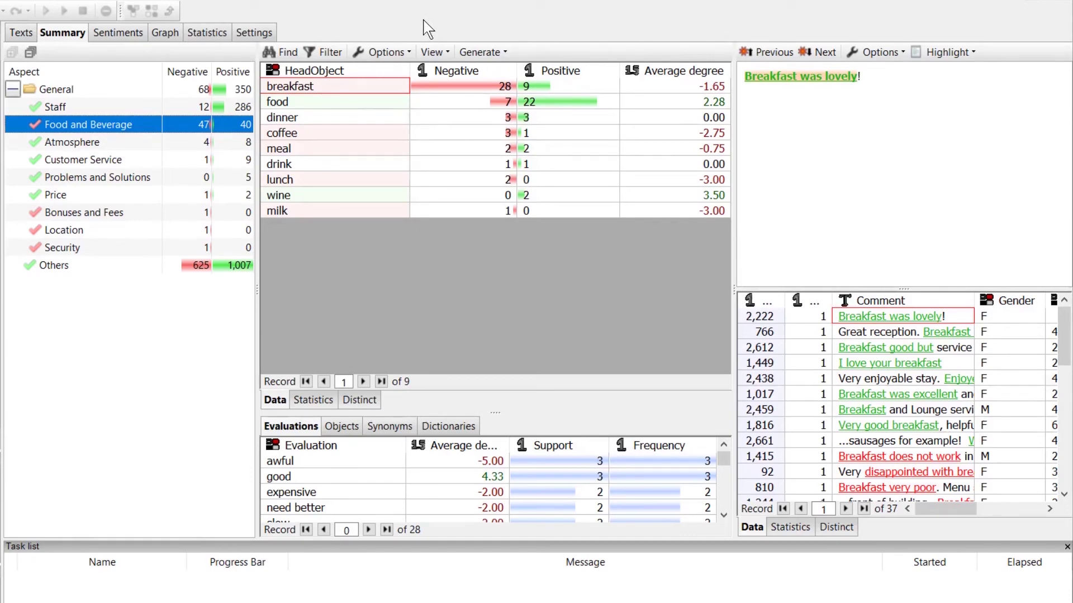
pyautogui.click(459, 91)
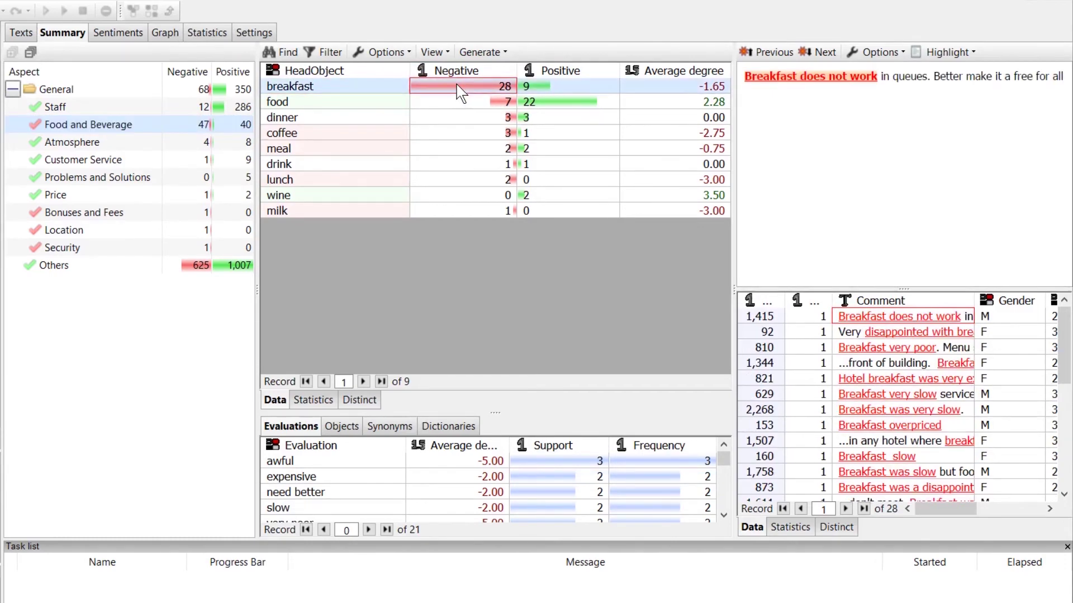
pyautogui.moveTo(734, 257); pyautogui.dragTo(697, 254)
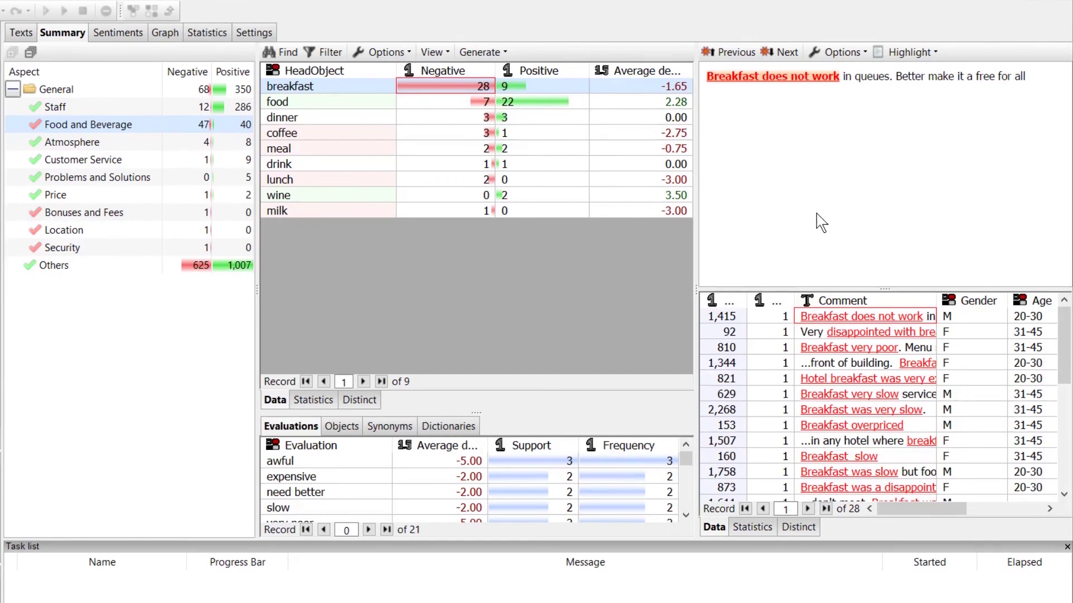
# Step: Enlarge the comment text and read several of the negative breakfast comments, including those about poor quality and slow service
pyautogui.scroll(5, 820, 222)
pyautogui.scroll(1, 815, 213)
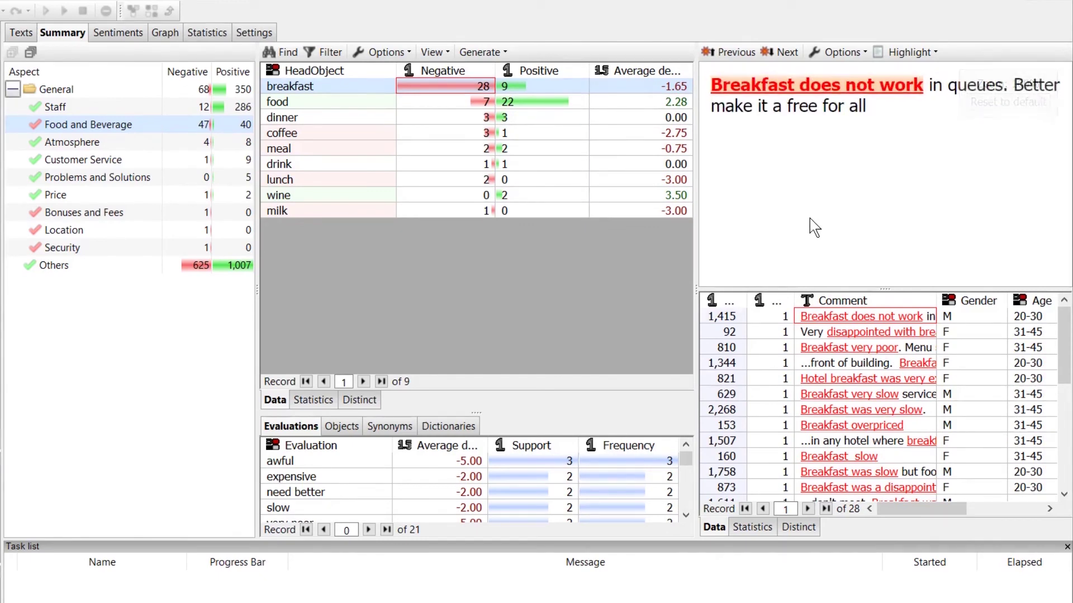
pyautogui.click(834, 349)
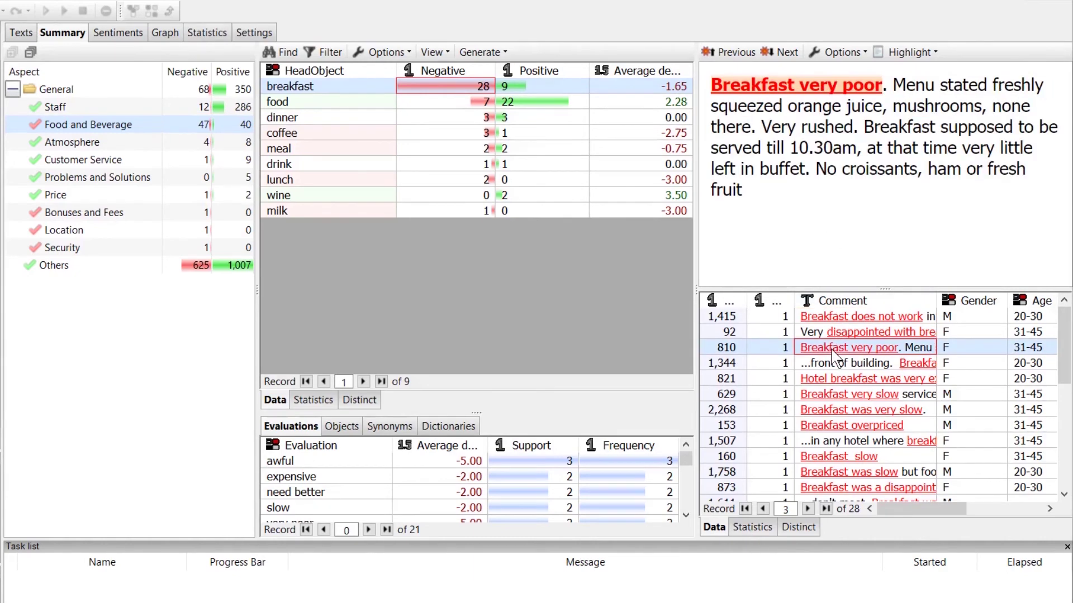
pyautogui.click(830, 394)
pyautogui.click(831, 413)
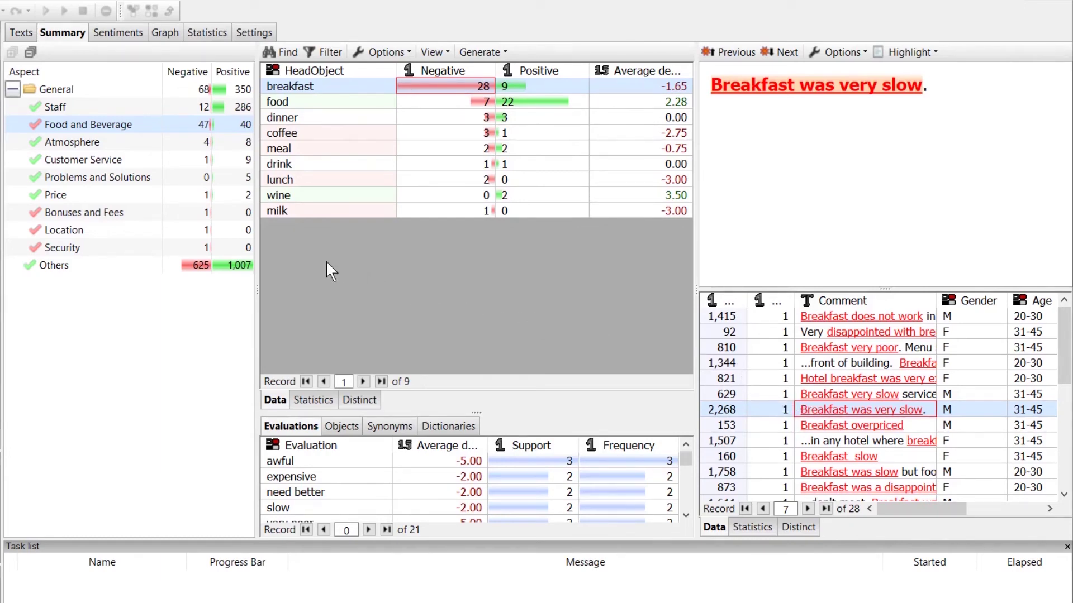
# Step: Examine the individual extracted sentiments, first the Positive group and then the Negative group
pyautogui.click(118, 33)
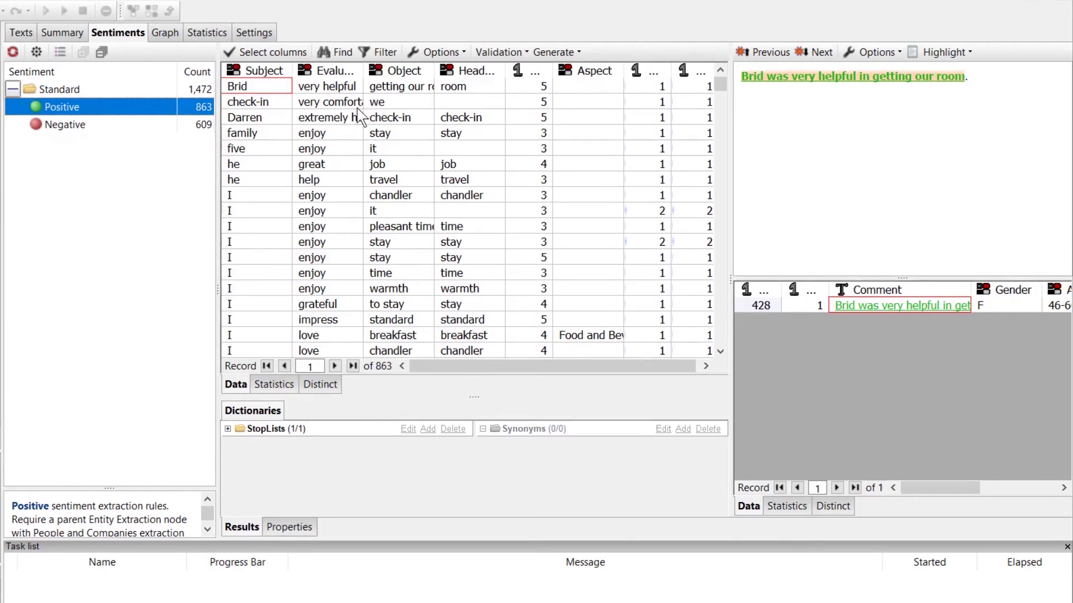
pyautogui.click(81, 137)
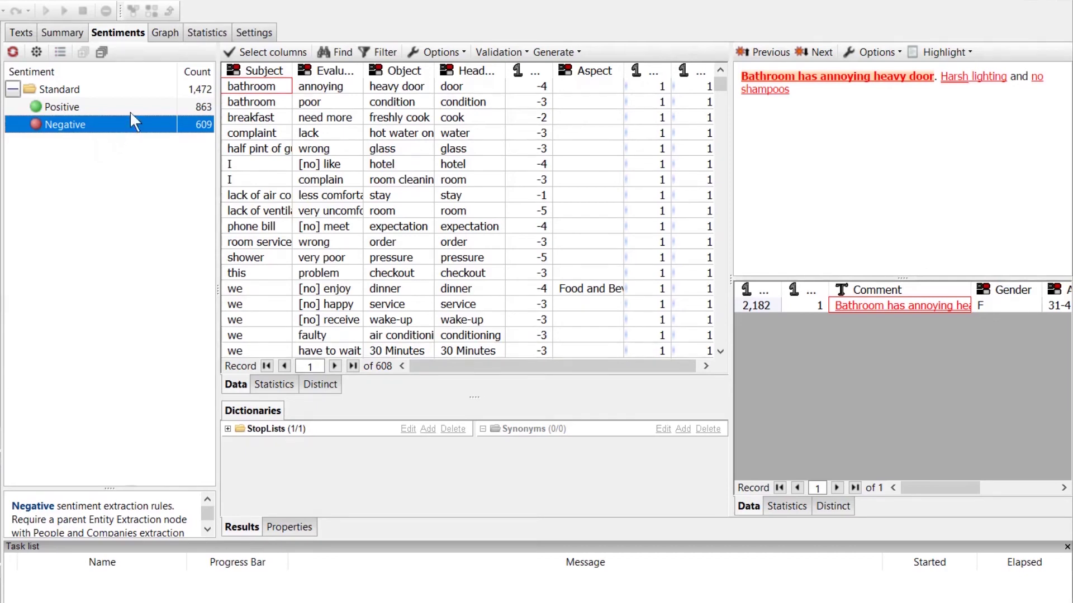
# Step: In the sentiment graph, inspect the comments behind Food and Beverage, its breakfast node, and the negative relation linking the two
pyautogui.click(167, 33)
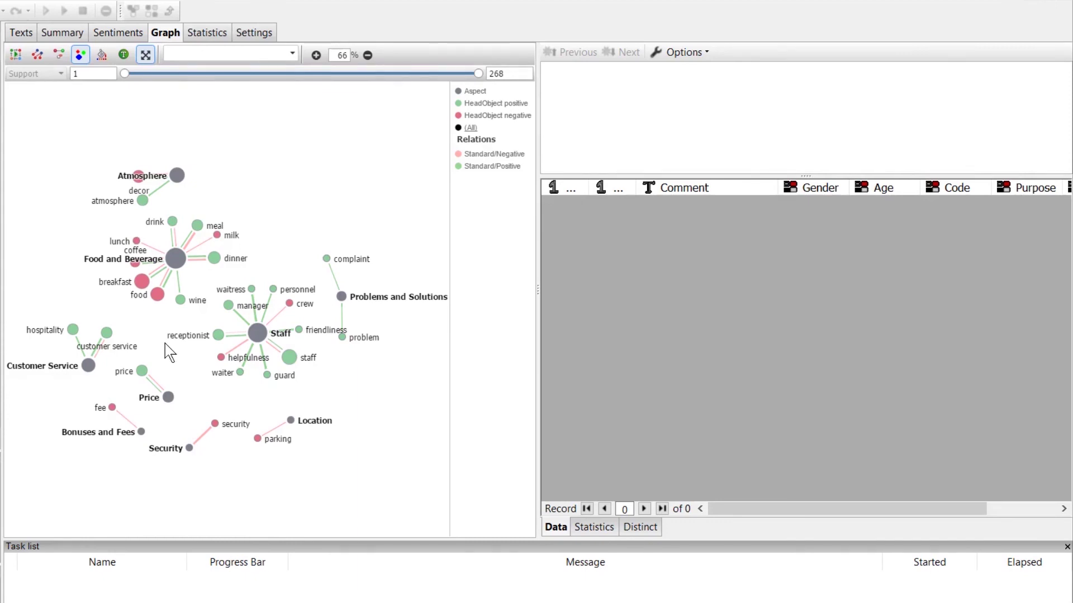
pyautogui.click(174, 257)
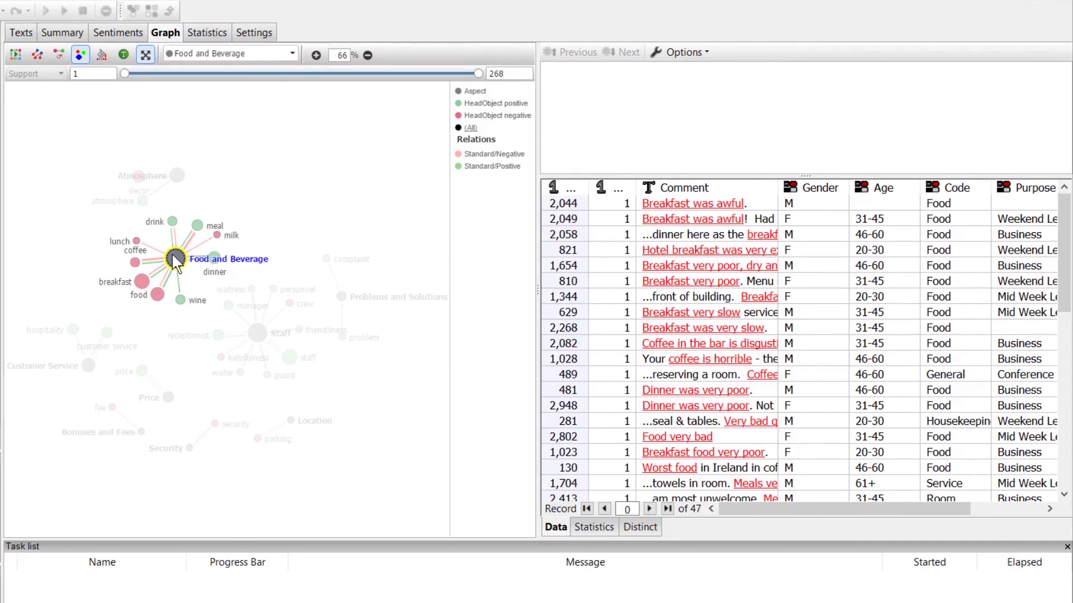
pyautogui.click(143, 282)
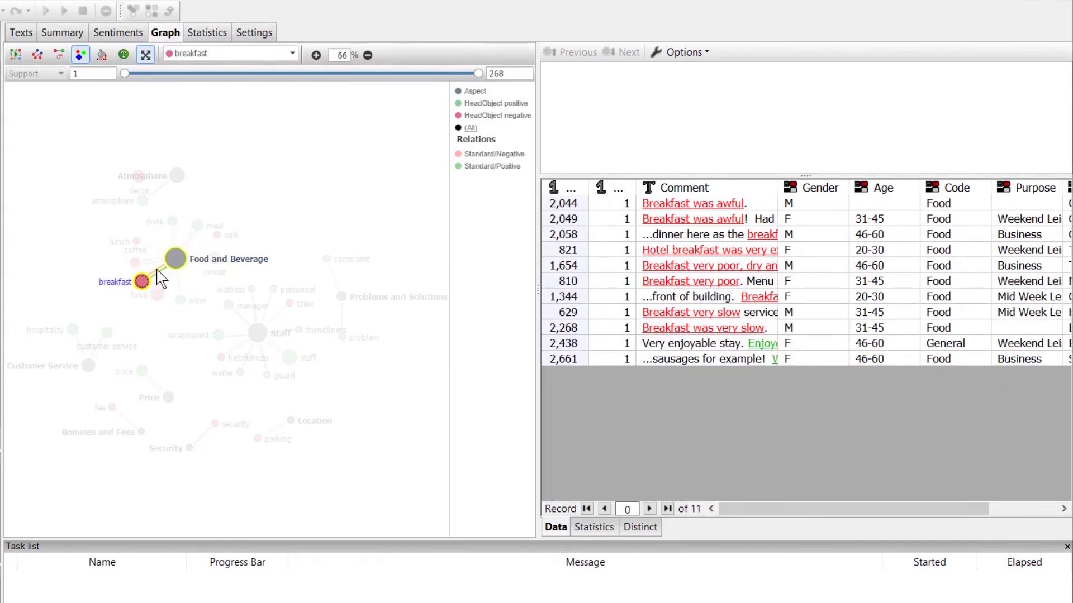
pyautogui.click(156, 267)
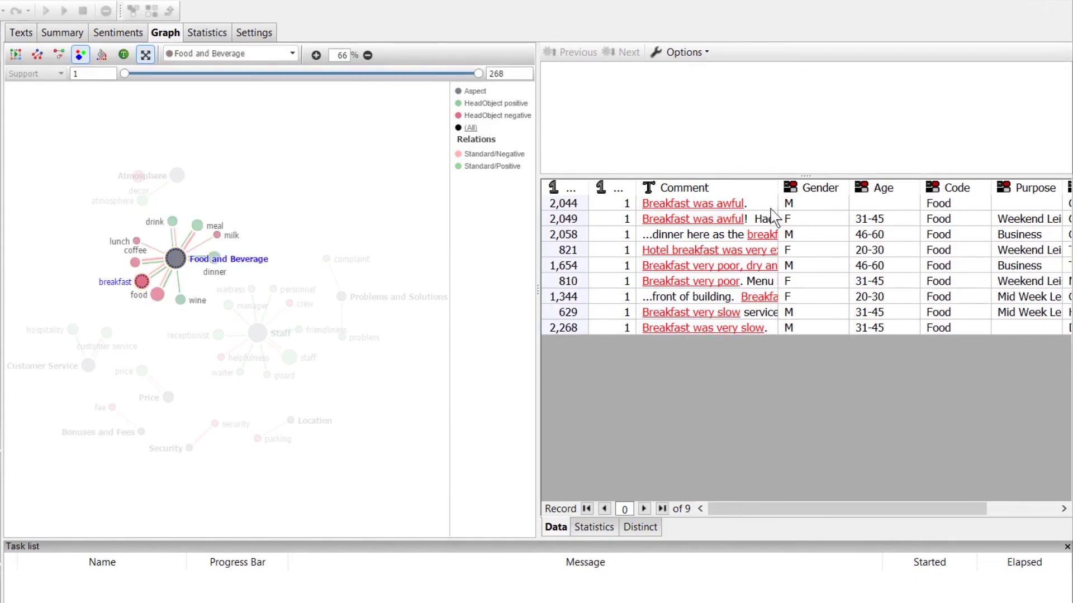
# Step: Read the comments "Breakfast was awful" and "Hotel breakfast was very expensive" behind the negative breakfast relation, and clear the graph selection
pyautogui.click(705, 205)
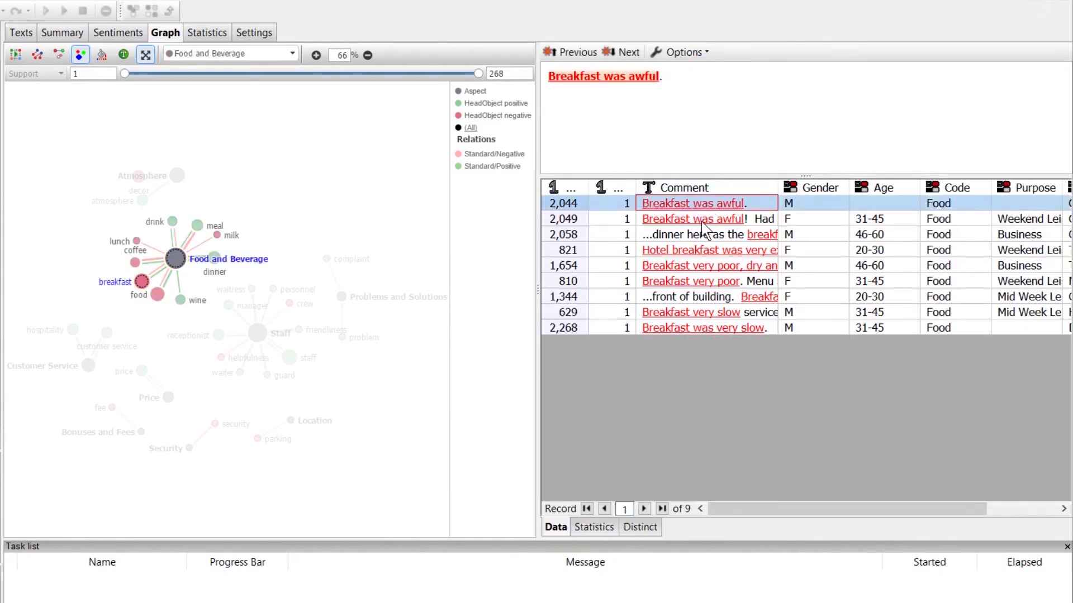
pyautogui.click(702, 252)
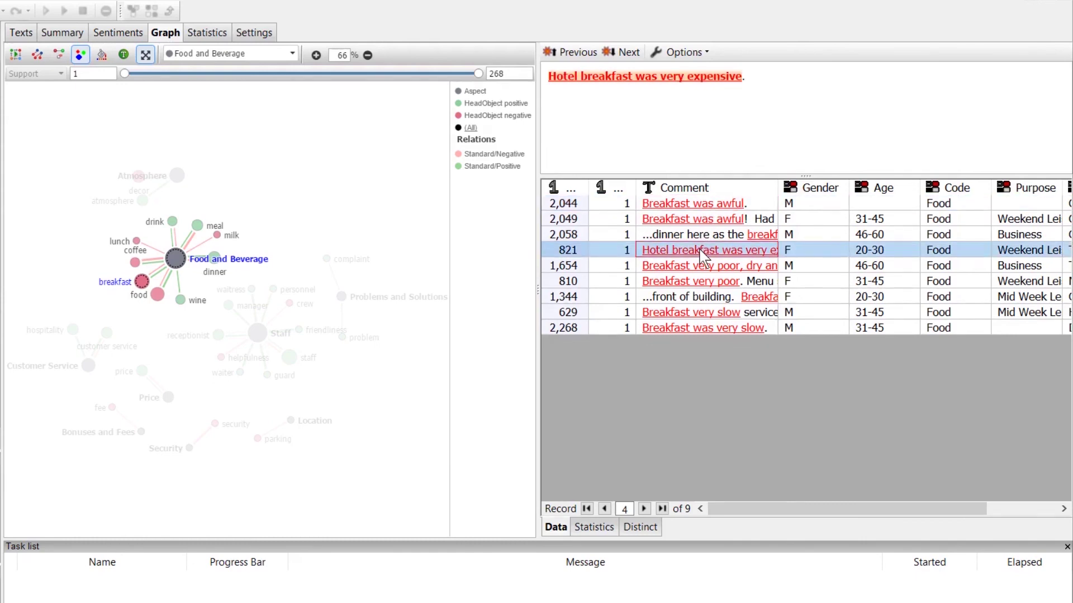
pyautogui.click(365, 201)
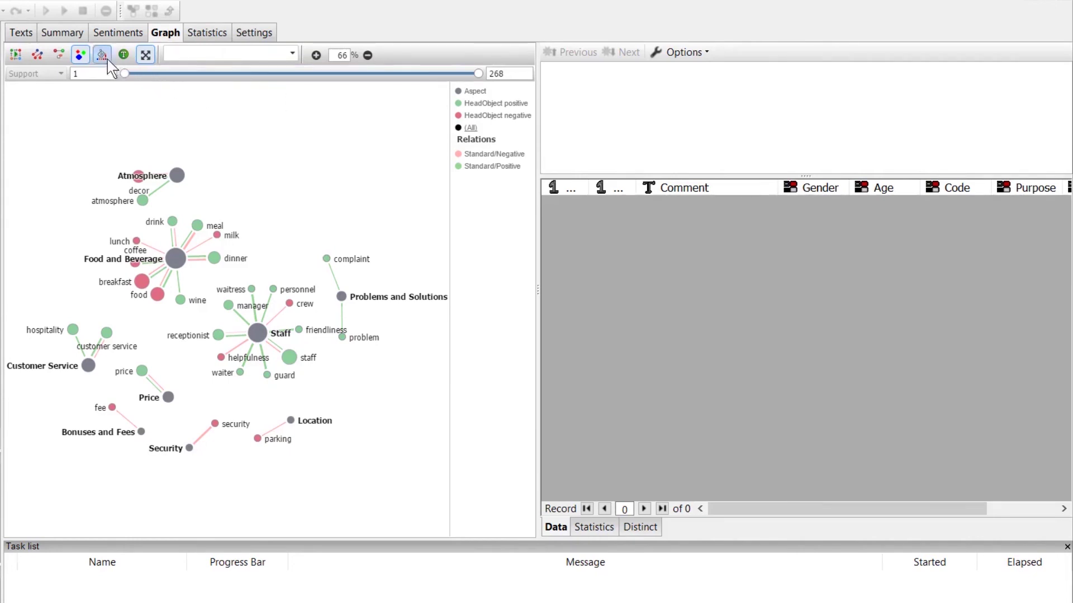
# Step: Check which outputs (taxonomy, dataset or graph) the sentiment summary can generate, and close the Sentiment Analysis results to return to the workflow
pyautogui.click(62, 34)
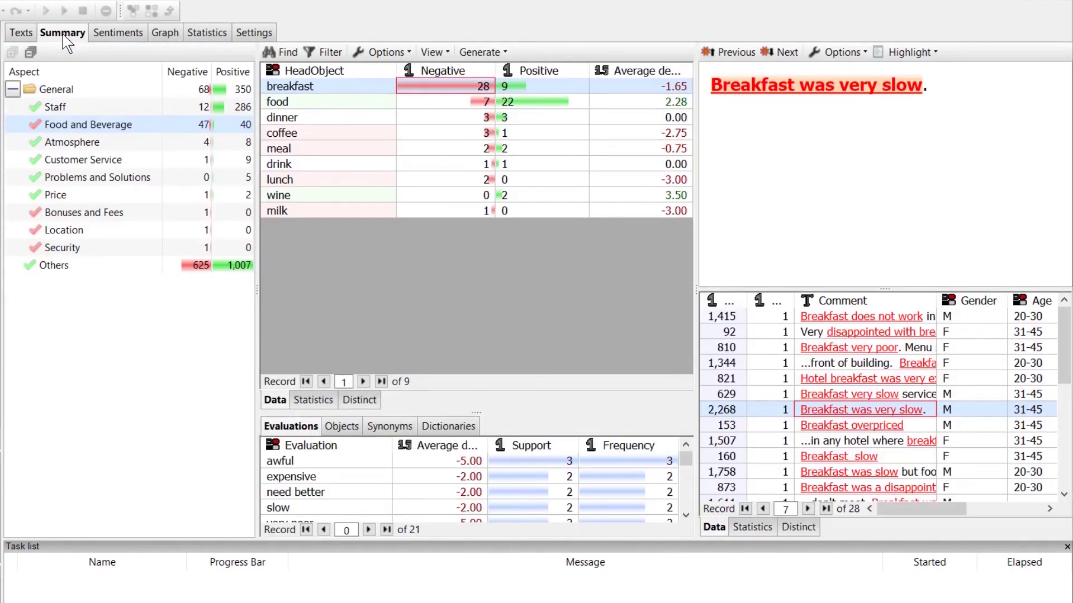
pyautogui.click(487, 56)
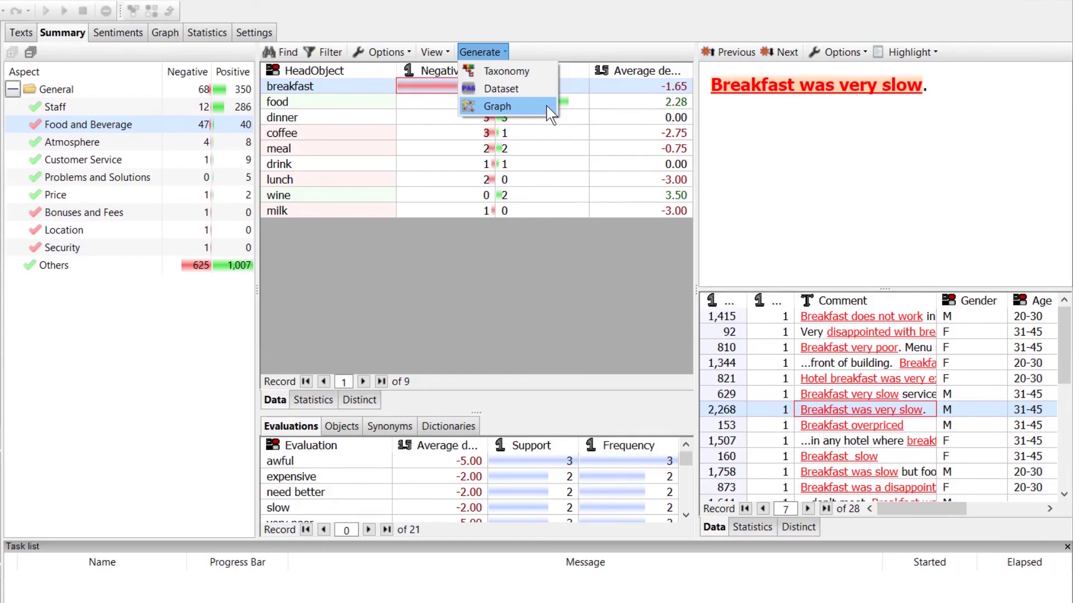
pyautogui.click(550, 55)
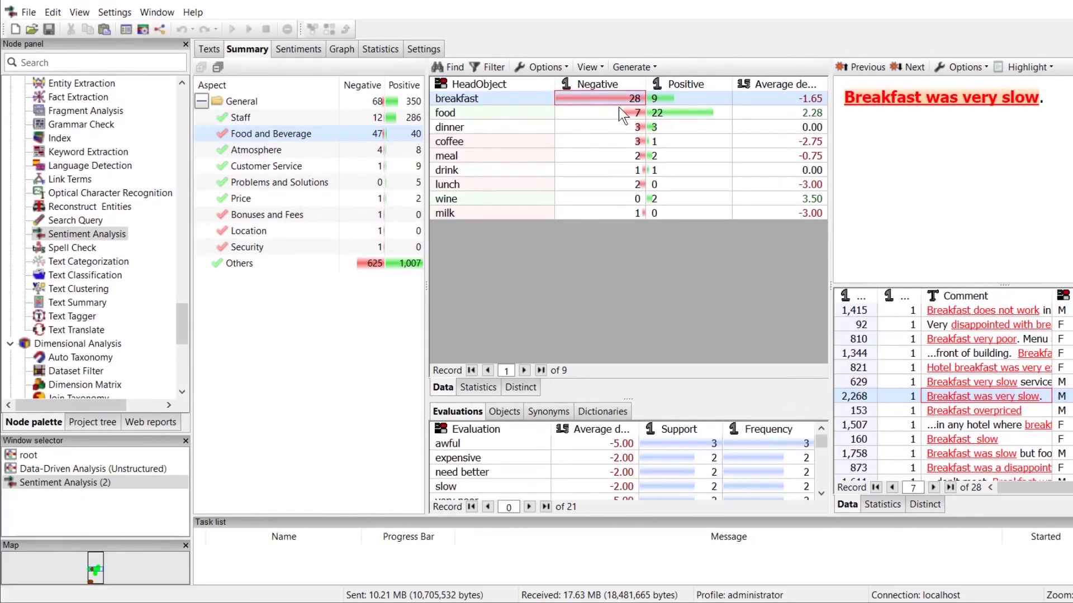
pyautogui.click(103, 482)
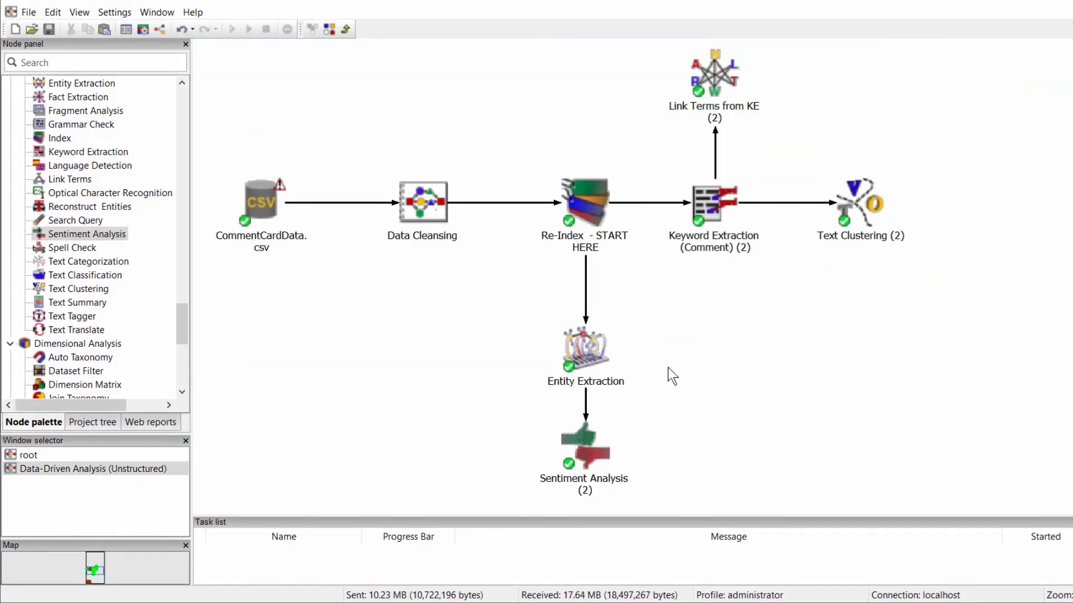